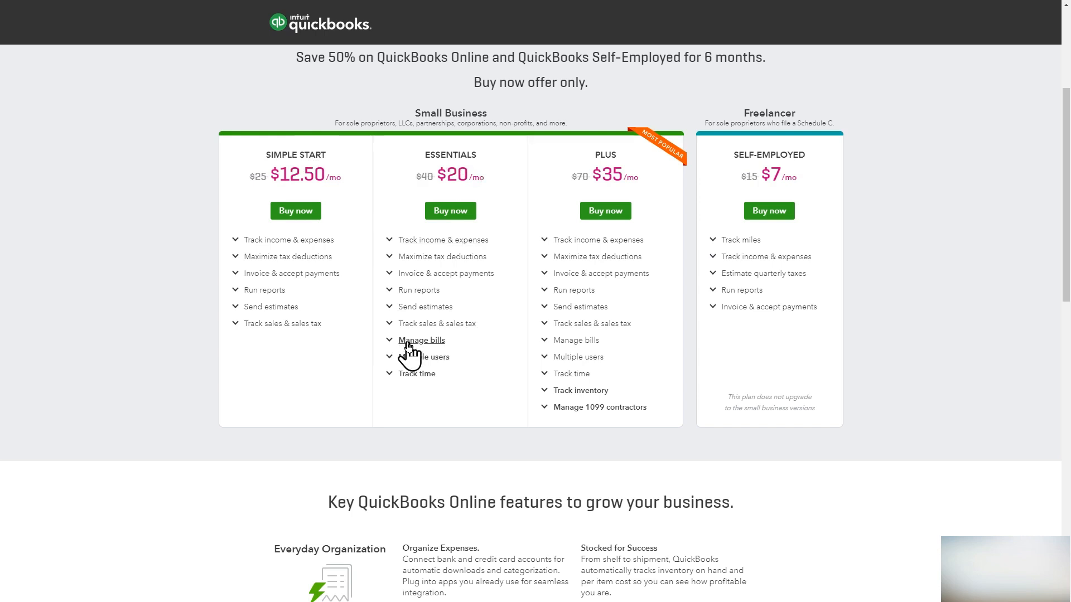
- Choose to buy the Simple Start plan and submit the Intuit account sign-up form
{"action": "scroll", "coordinate": [351, 249], "scroll_direction": "up", "scroll_amount": 1}
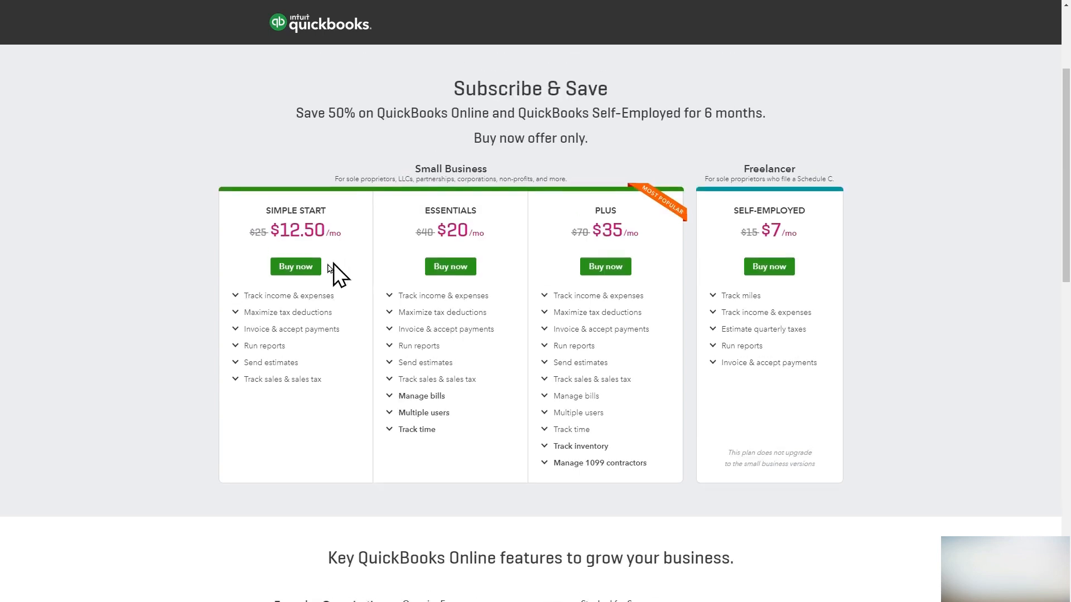
{"action": "left_click", "coordinate": [301, 274]}
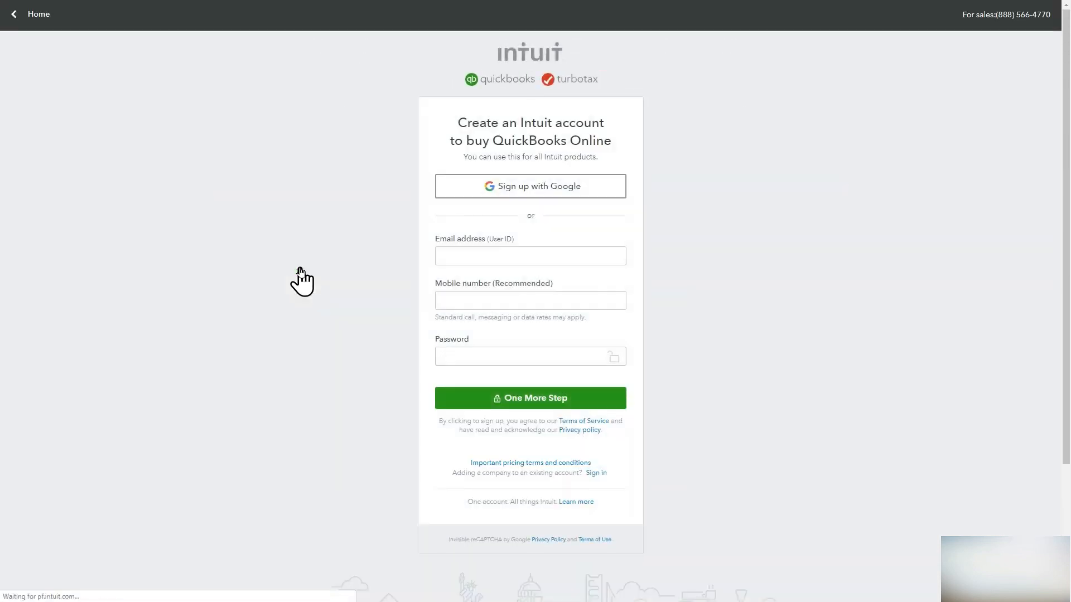
{"action": "left_click", "coordinate": [512, 249]}
{"action": "left_click", "coordinate": [692, 163]}
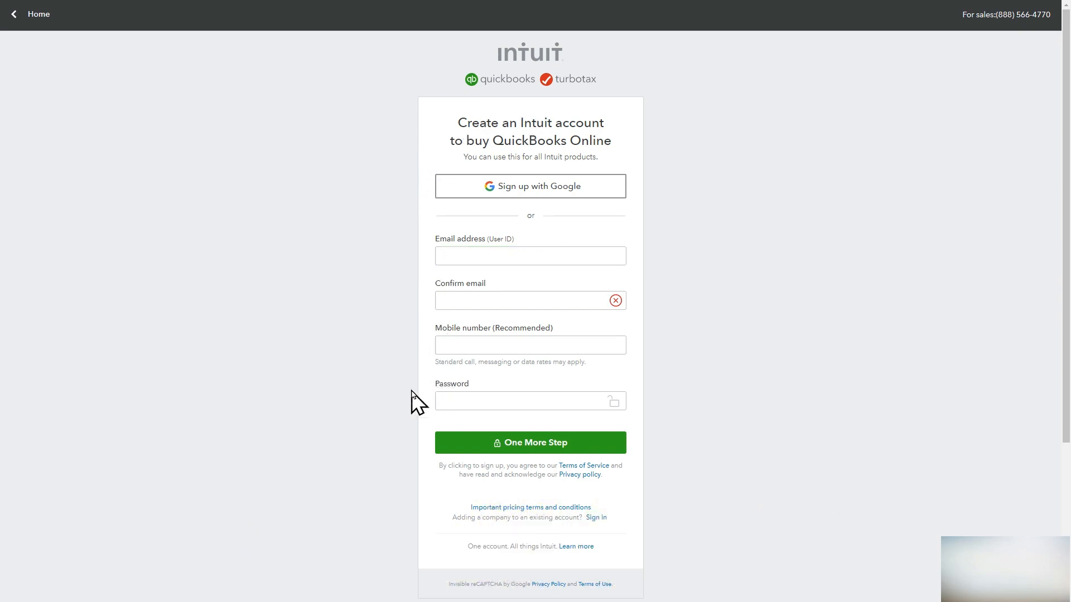
{"action": "left_click", "coordinate": [515, 446]}
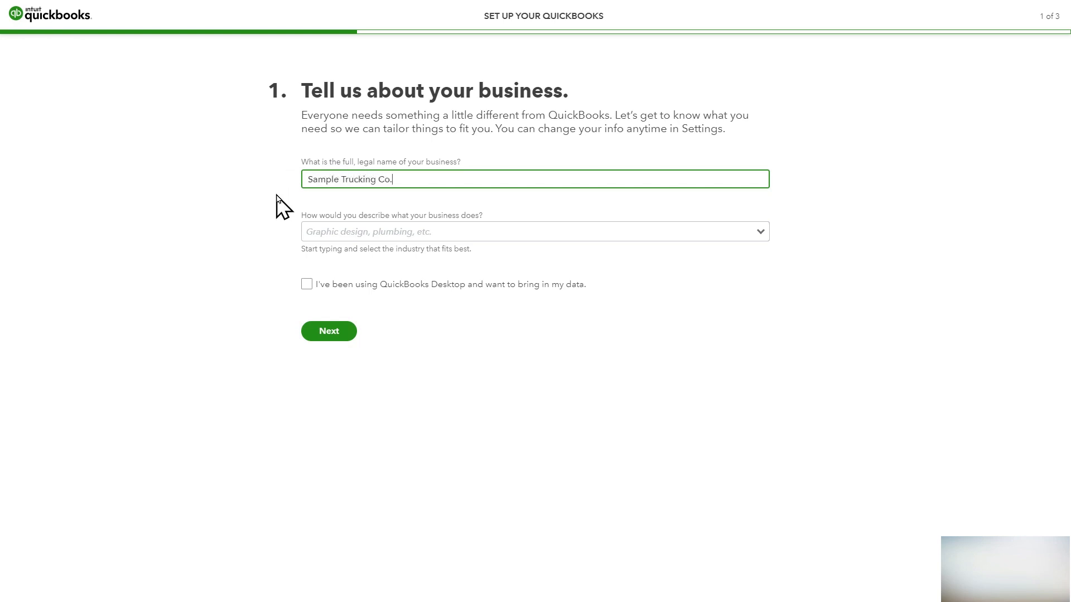
- Describe the business as Truck driving and freight and continue to the second setup page
{"action": "left_click", "coordinate": [375, 237]}
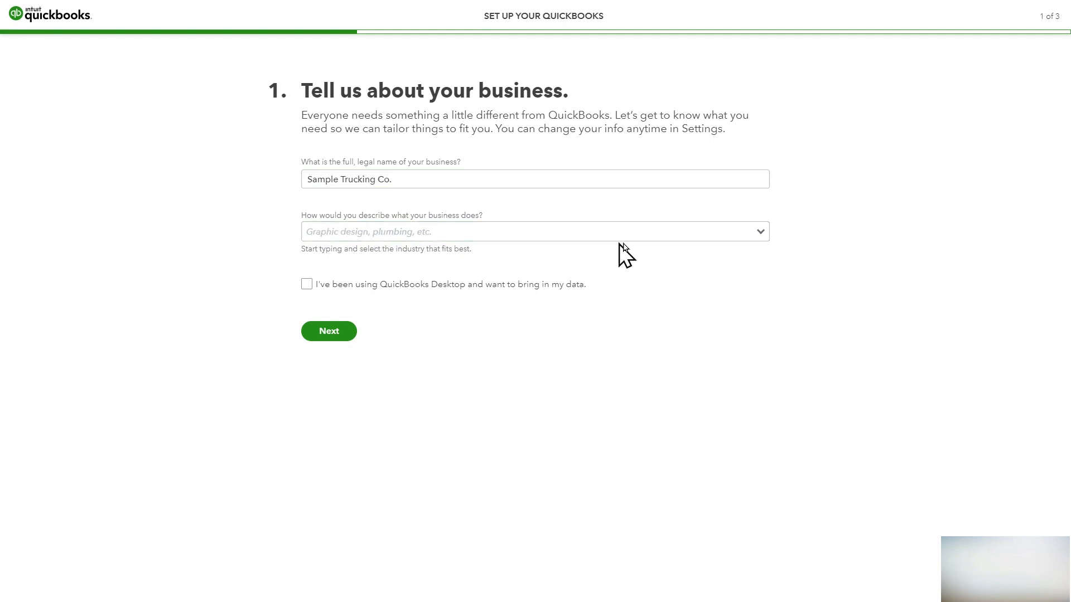
{"action": "type", "text": "trucki"}
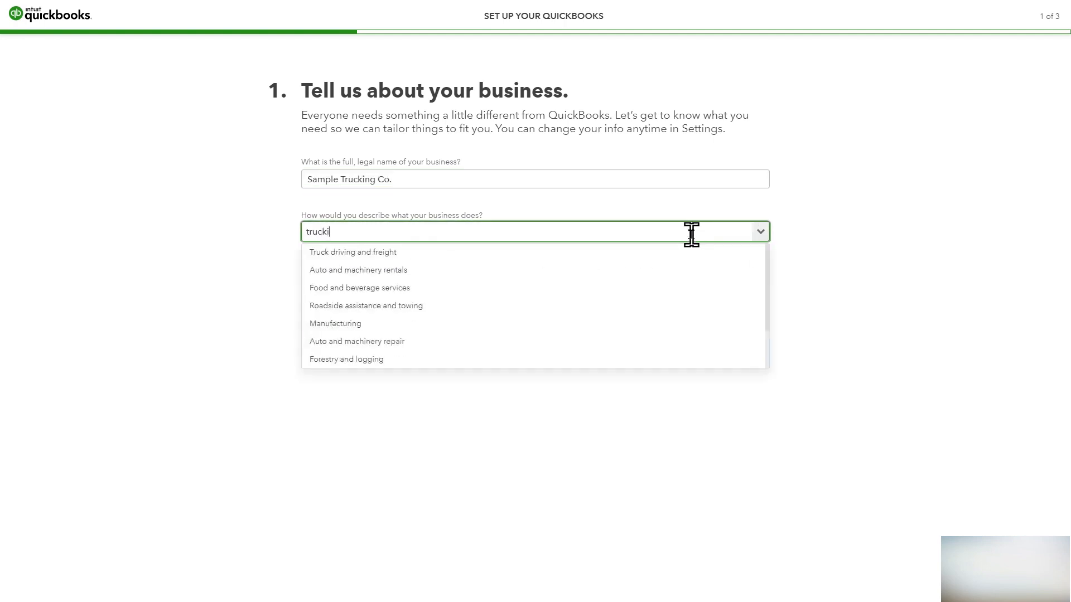
{"action": "type", "text": "ng"}
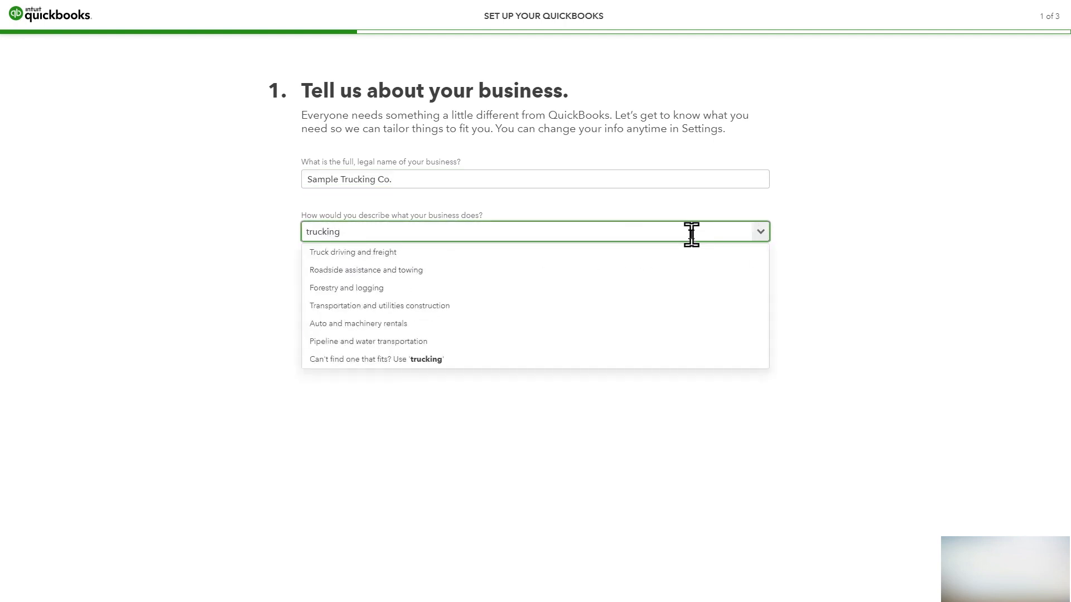
{"action": "left_click", "coordinate": [434, 253]}
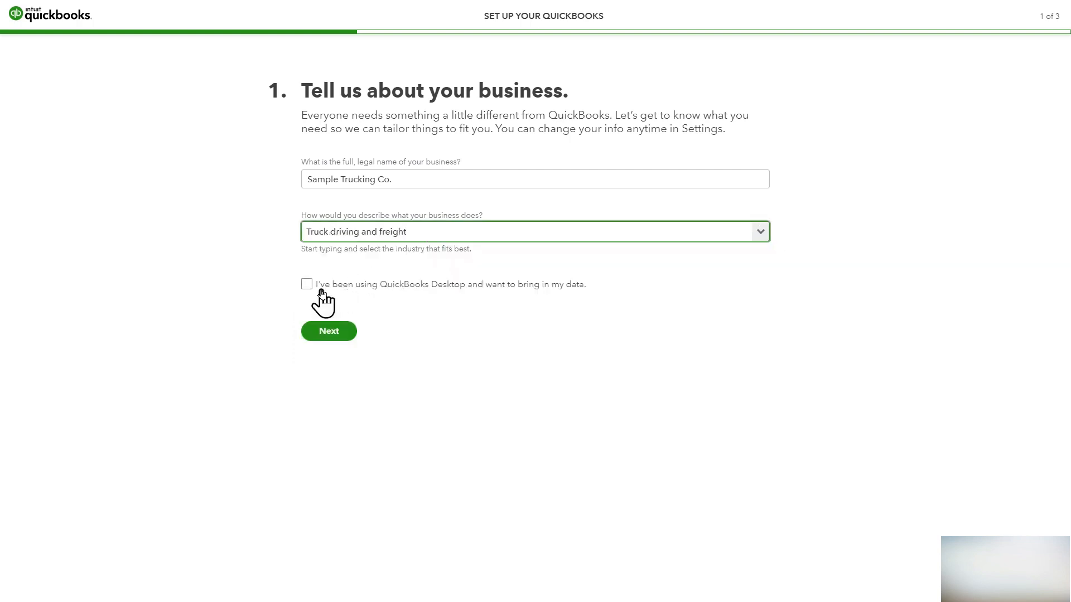
{"action": "left_click", "coordinate": [329, 334]}
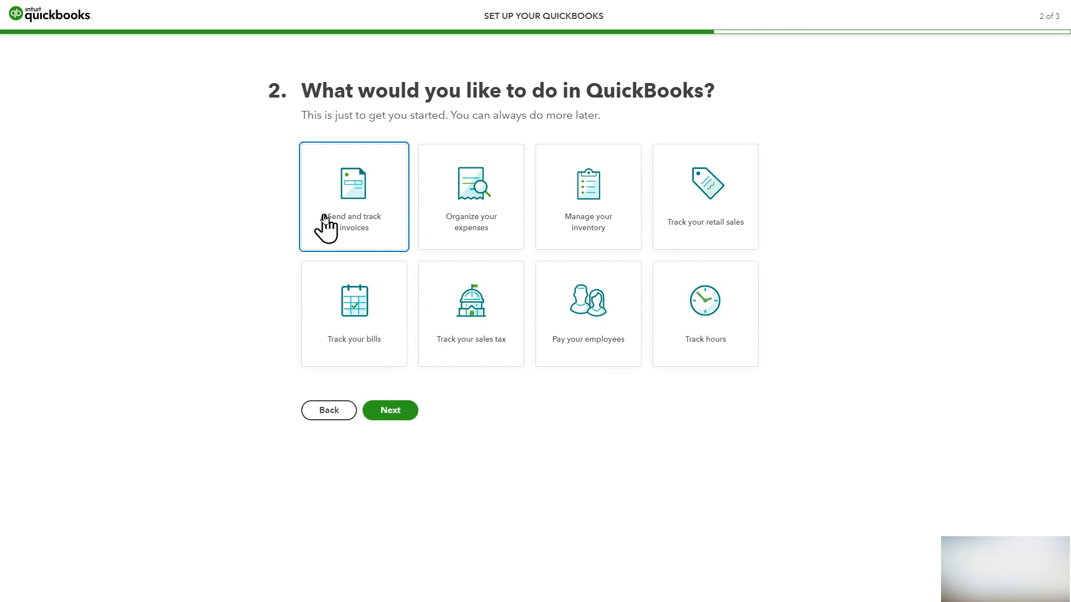
- Choose Send and track invoices, Organize your expenses and Track your bills as the QuickBooks tasks, and continue
{"action": "left_click", "coordinate": [367, 199]}
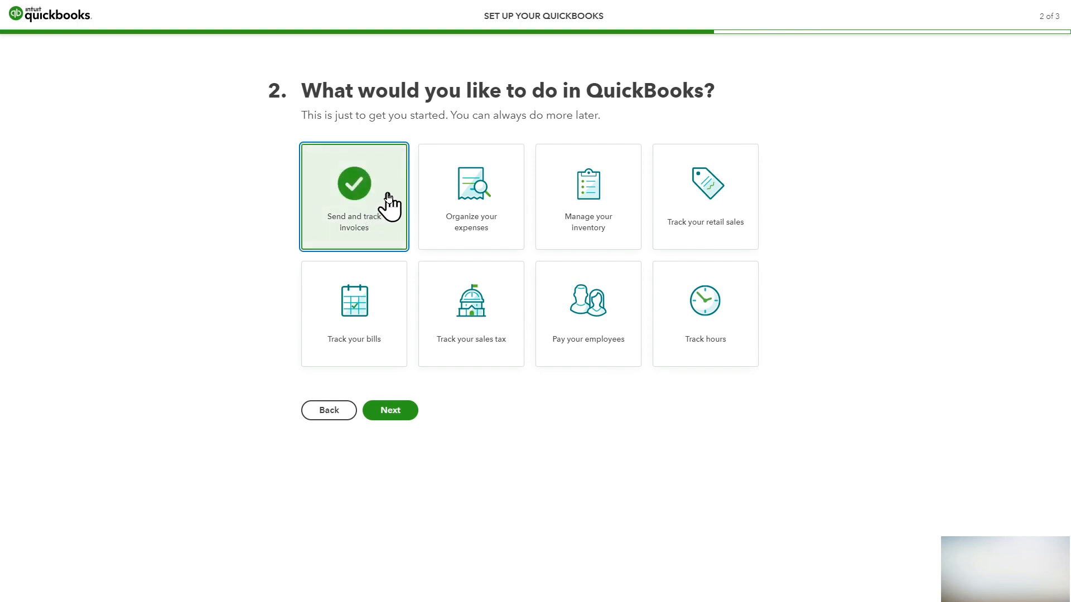
{"action": "left_click", "coordinate": [485, 226]}
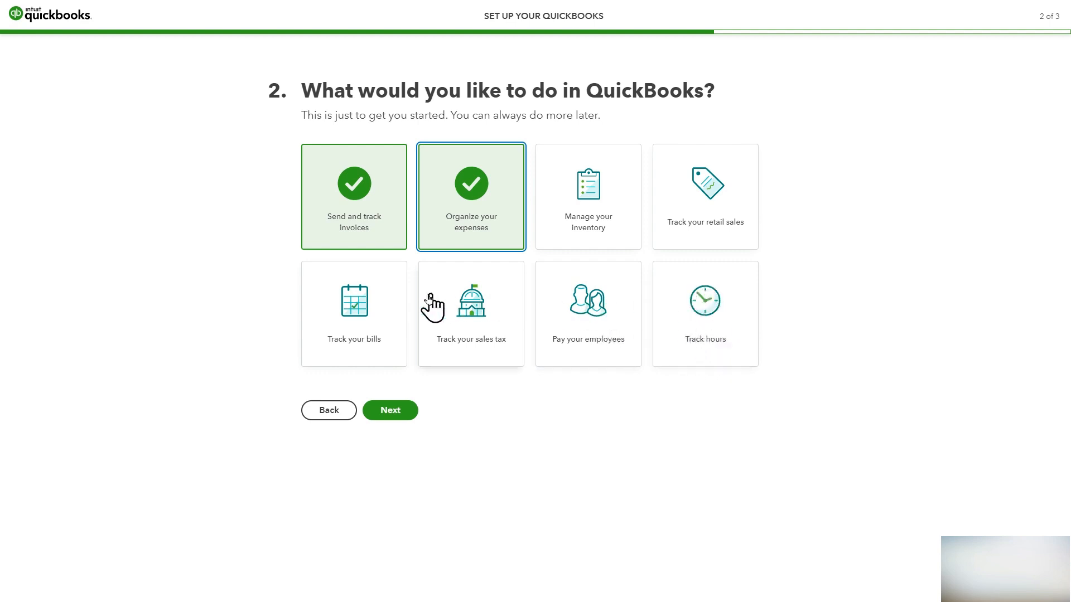
{"action": "left_click", "coordinate": [373, 334]}
{"action": "left_click", "coordinate": [397, 415]}
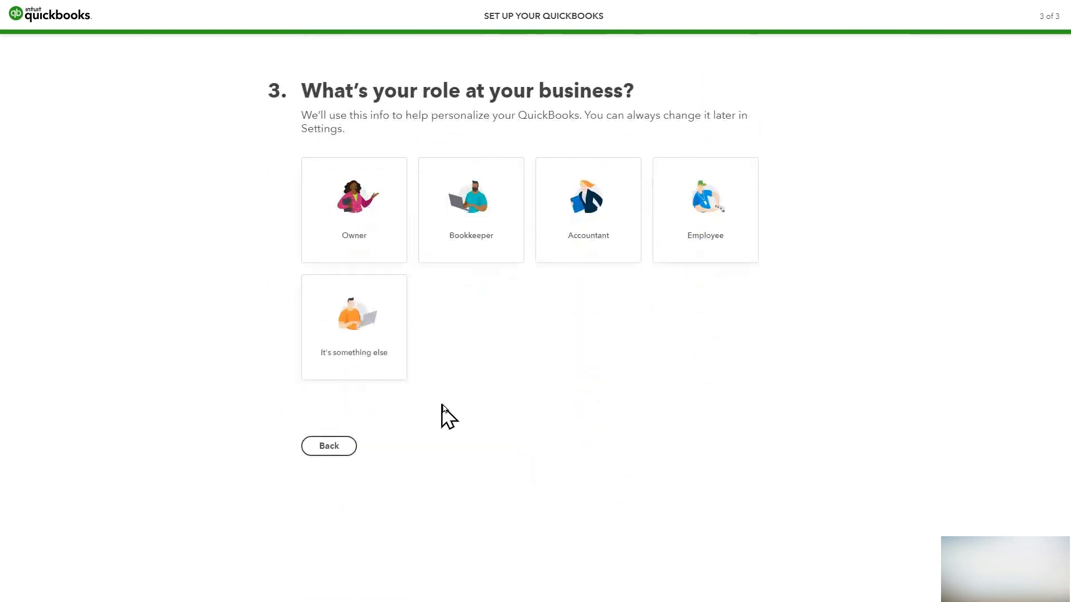
- Set the business role to Owner, answer the accountant question with "No, I do it all myself", and finish the setup
{"action": "left_click", "coordinate": [363, 227]}
{"action": "scroll", "coordinate": [454, 336], "scroll_direction": "down", "scroll_amount": 1}
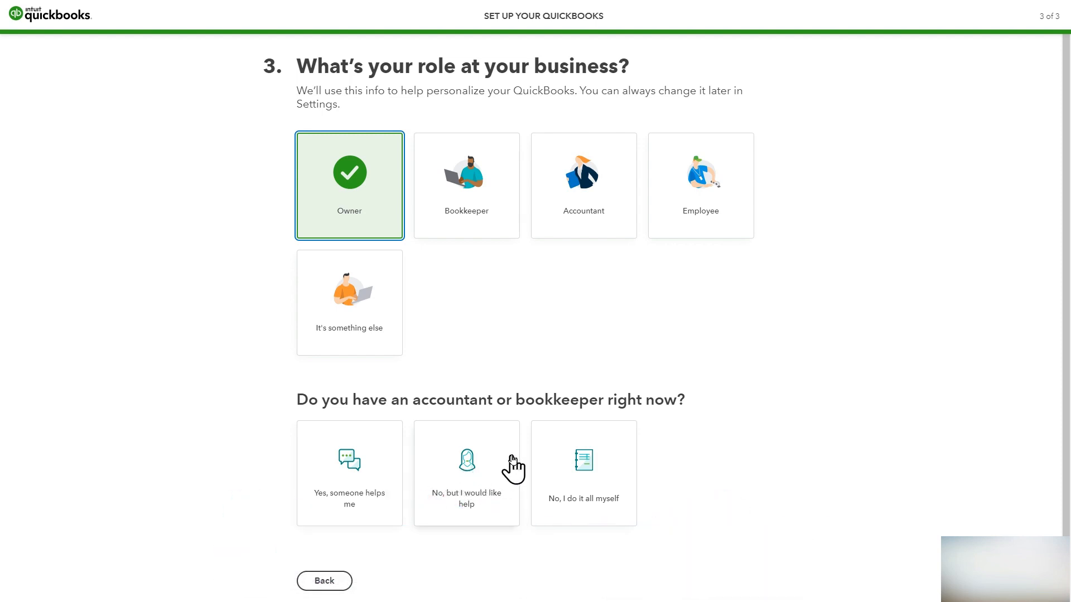
{"action": "left_click", "coordinate": [571, 473]}
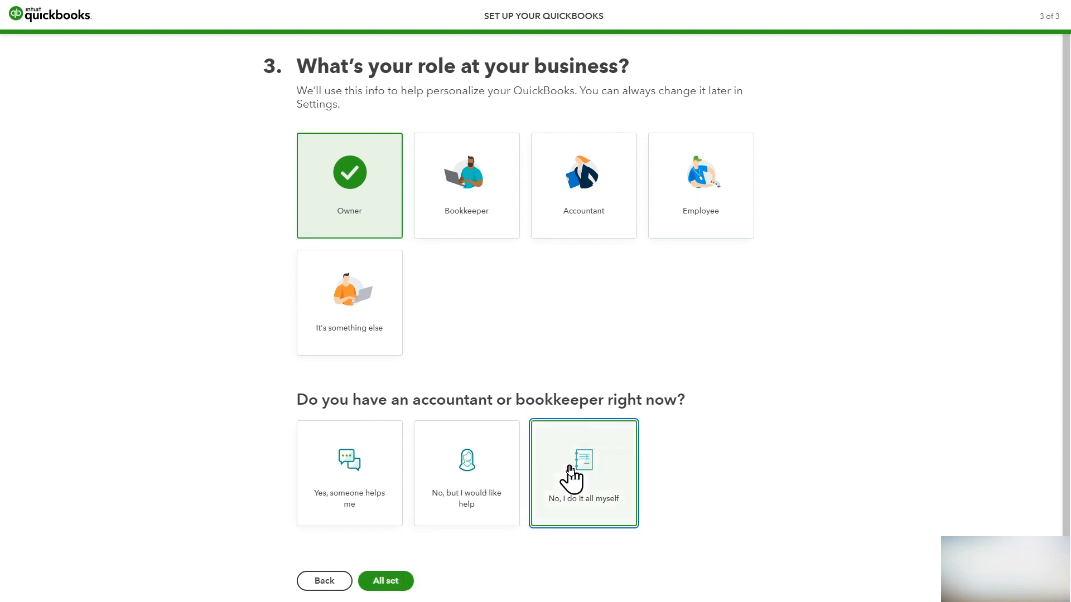
{"action": "left_click", "coordinate": [397, 581]}
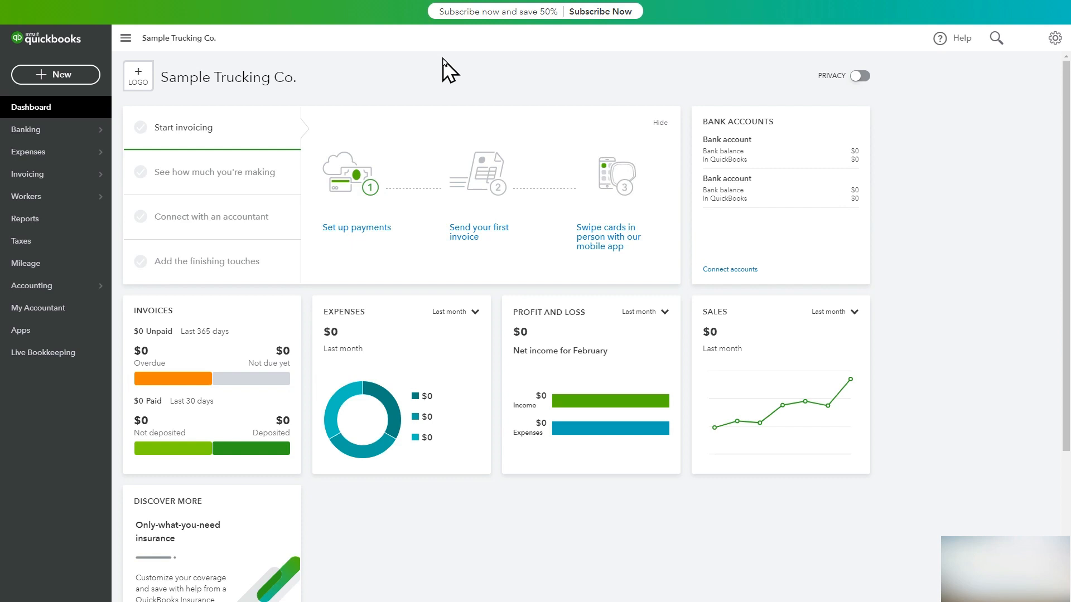
- Open the company's account and settings page
{"action": "left_click", "coordinate": [1055, 38]}
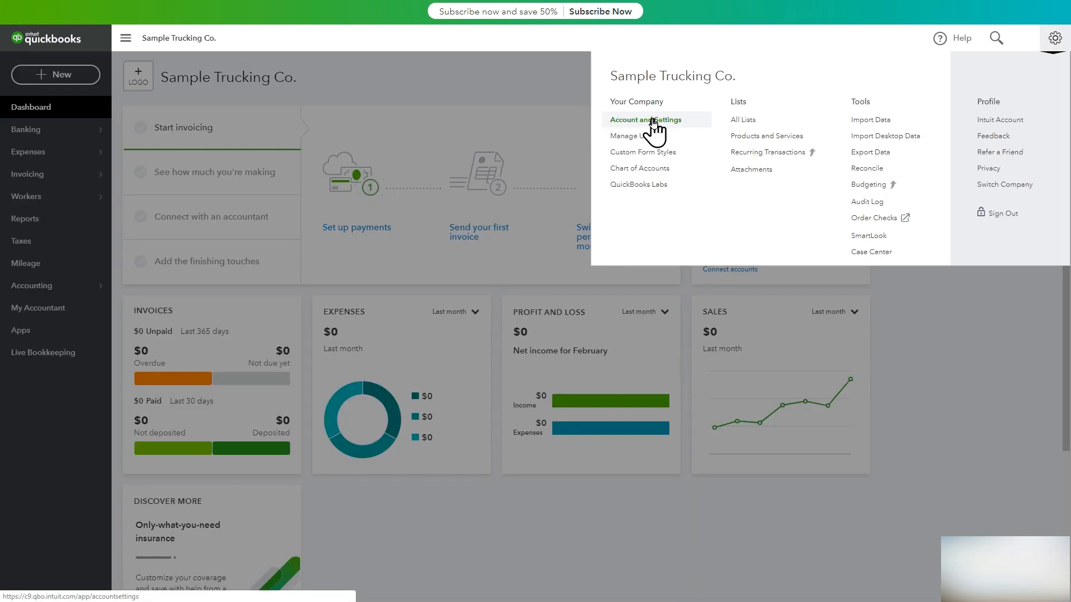
{"action": "left_click", "coordinate": [653, 120]}
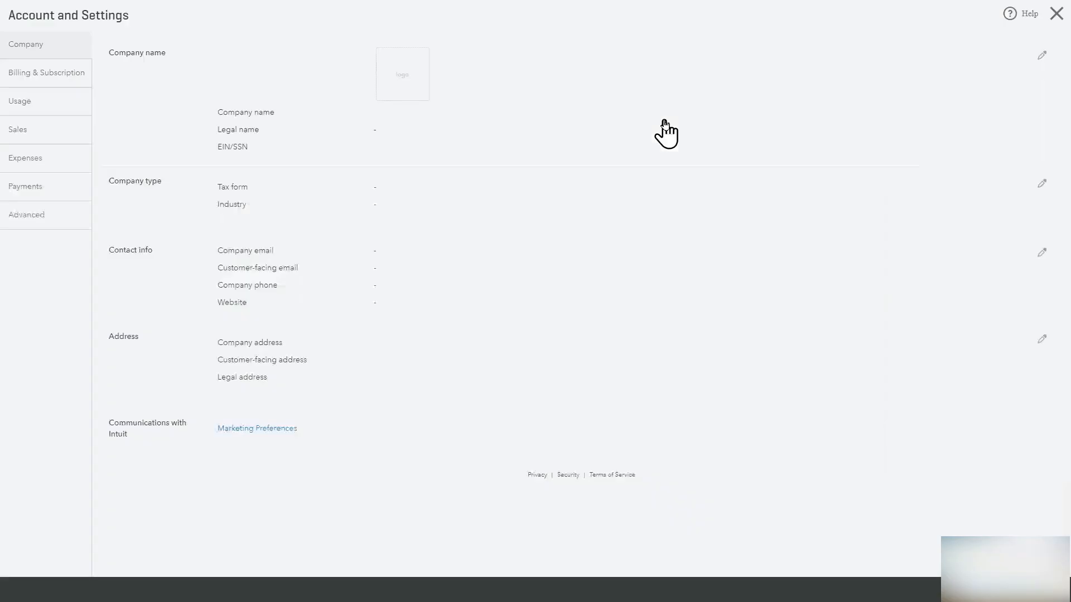
- Try entering the company's EIN in the company name details with the EIN option selected, and cancel the edit
{"action": "left_click", "coordinate": [388, 114]}
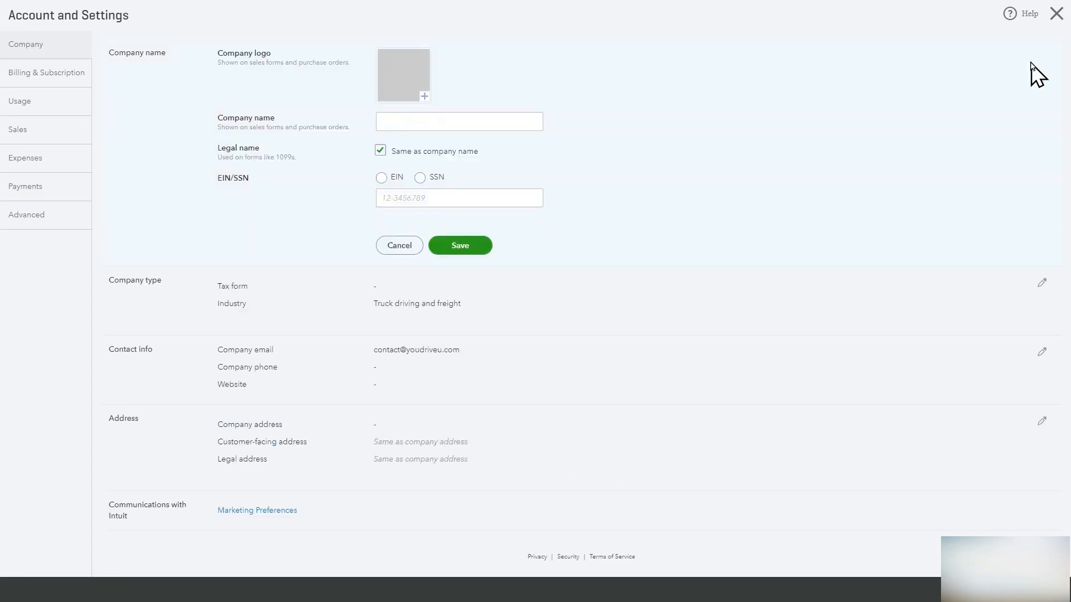
{"action": "left_click", "coordinate": [425, 124]}
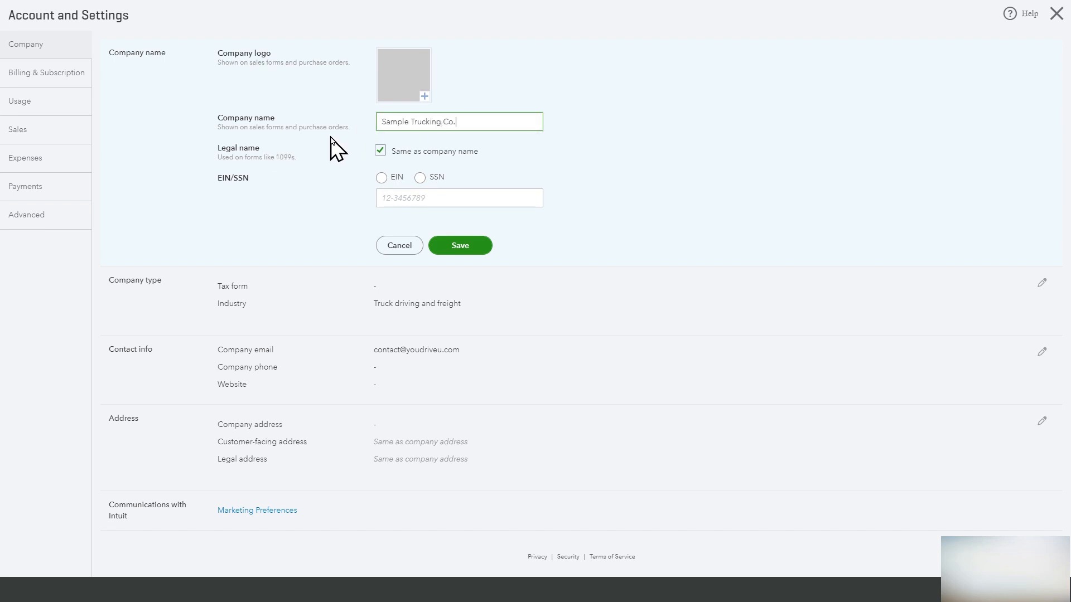
{"action": "left_click", "coordinate": [382, 178]}
{"action": "left_click", "coordinate": [390, 199]}
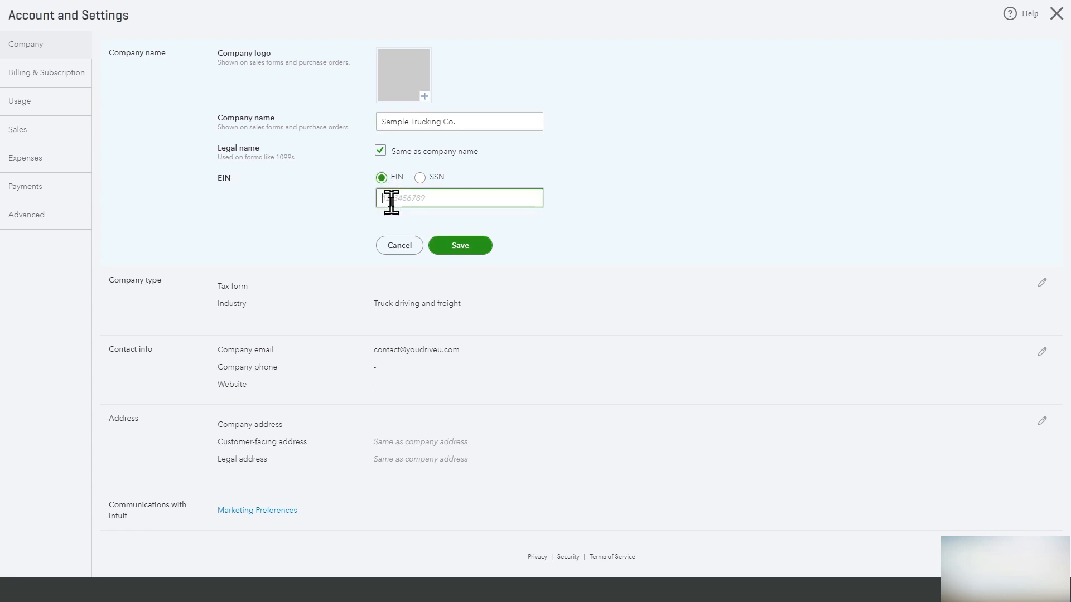
{"action": "type", "text": "123123123"}
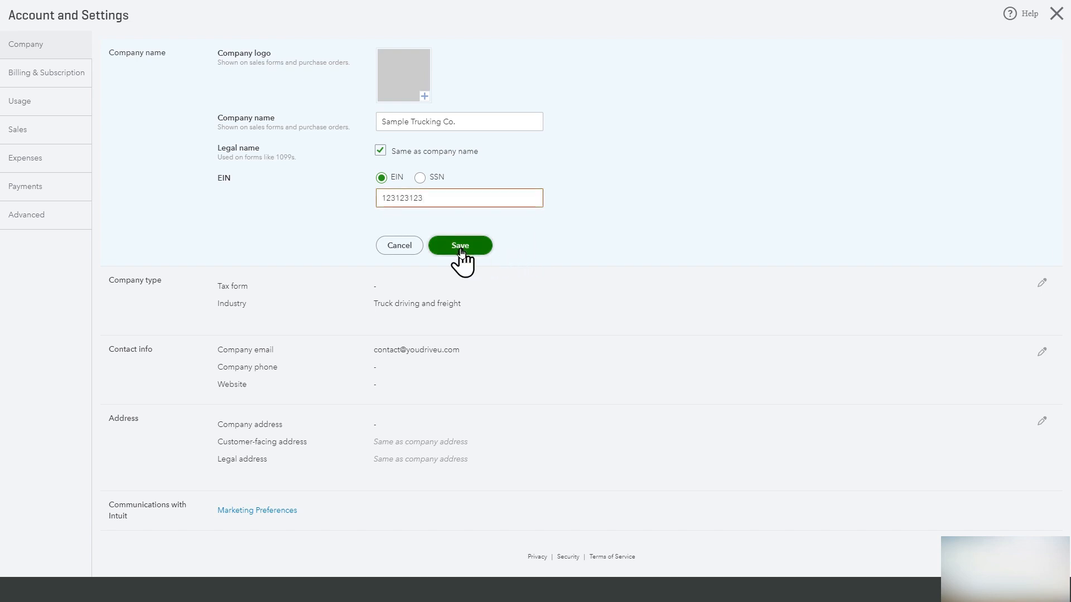
{"action": "left_click", "coordinate": [389, 250]}
- Save the company contact info with the customer-facing email same as the company email, and close the account settings
{"action": "left_click", "coordinate": [414, 271]}
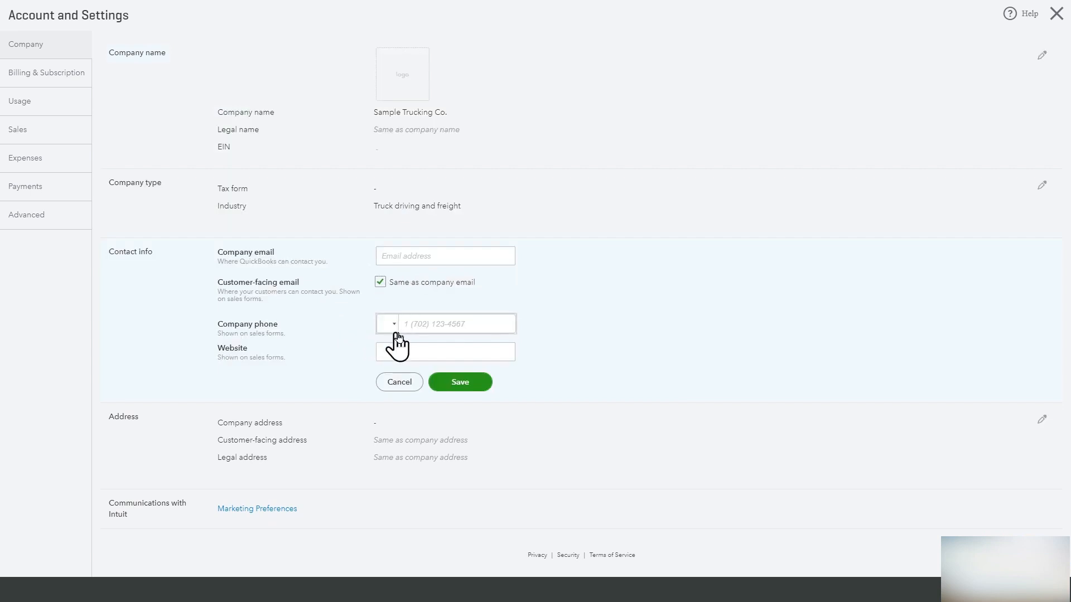
{"action": "left_click", "coordinate": [470, 385]}
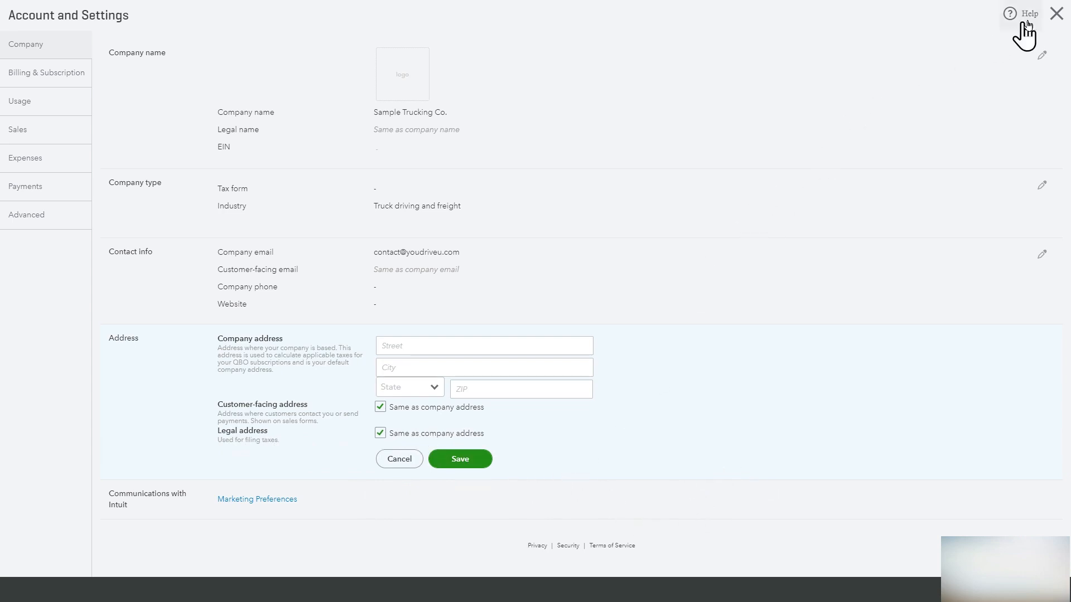
{"action": "left_click", "coordinate": [1056, 16]}
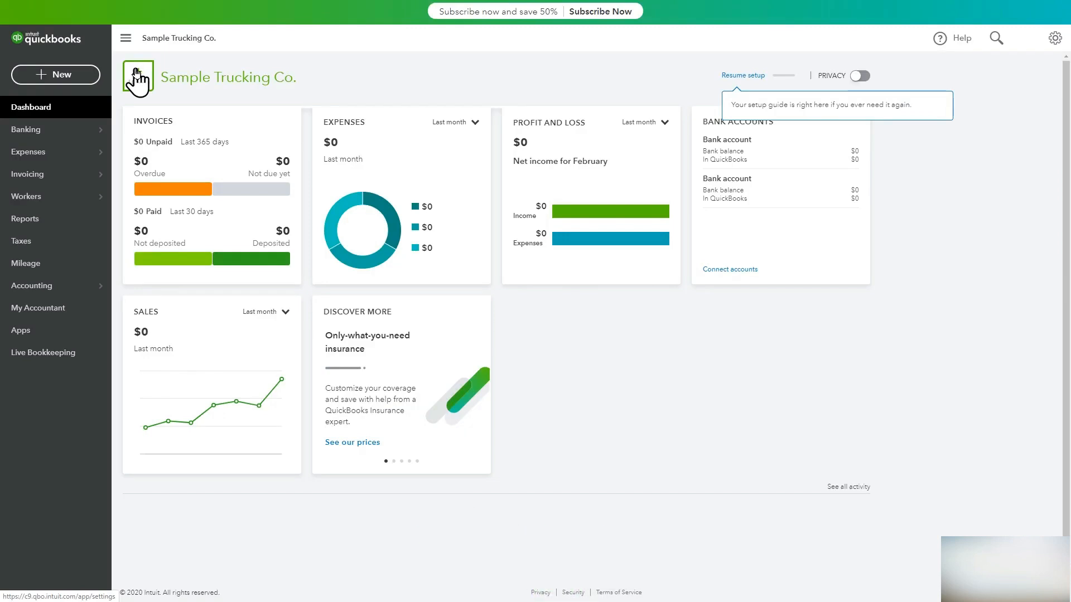
- View the company logo upload dialog from the dashboard, and close it and the settings without adding a logo
{"action": "left_click", "coordinate": [136, 78]}
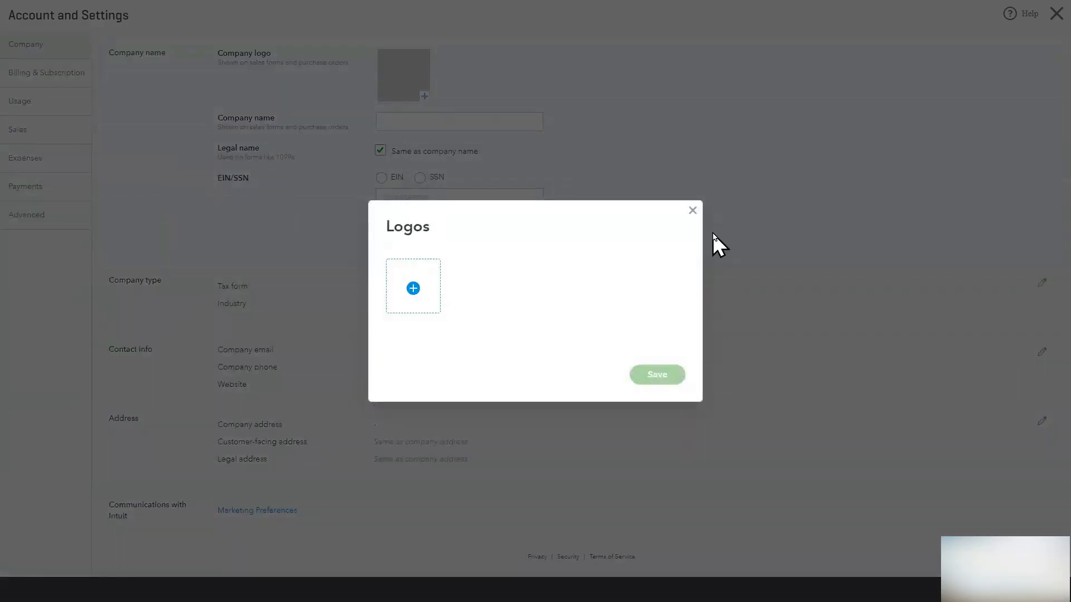
{"action": "left_click", "coordinate": [692, 211]}
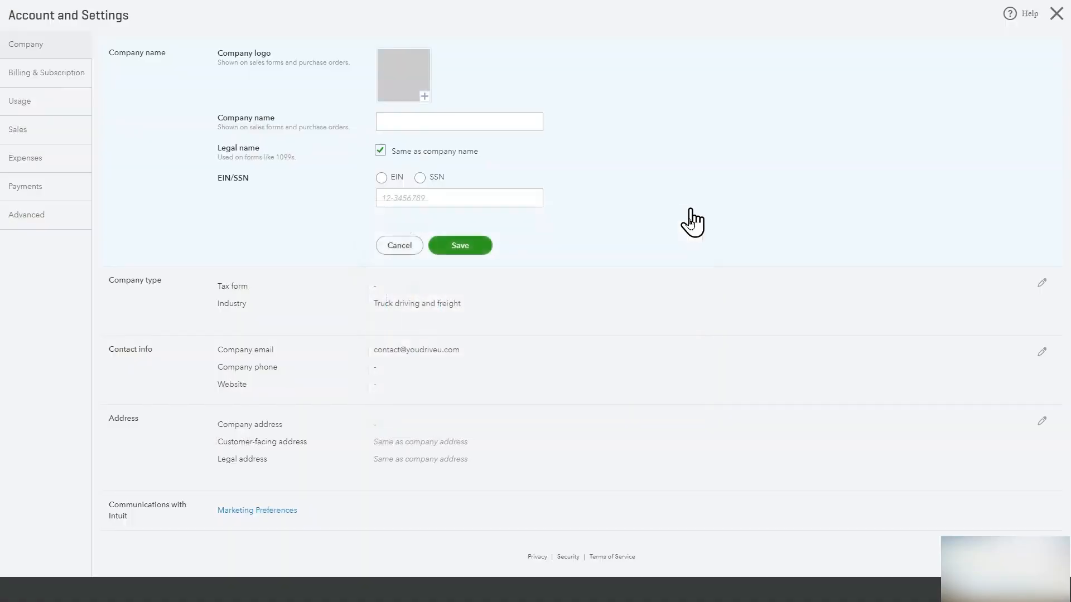
{"action": "left_click", "coordinate": [1056, 15]}
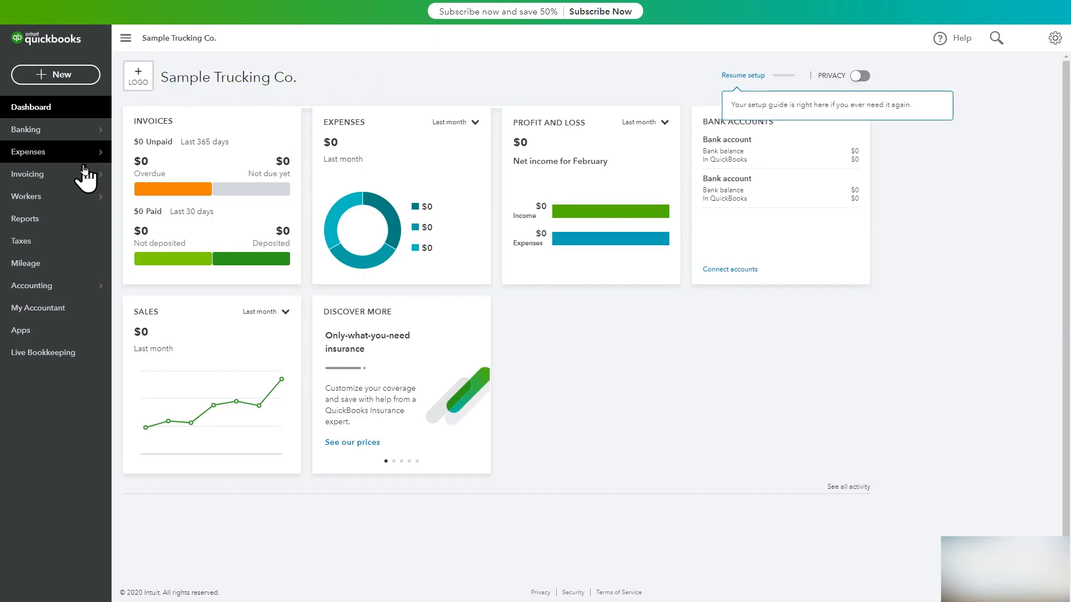
- View the options available under Expenses in the main navigation
{"action": "mouse_move", "coordinate": [78, 178]}
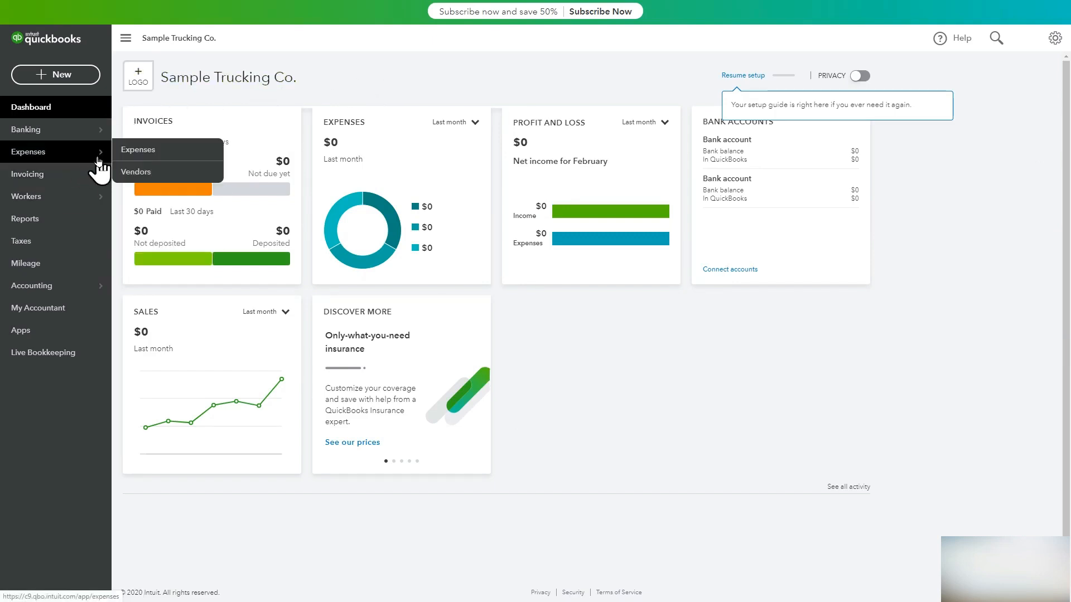